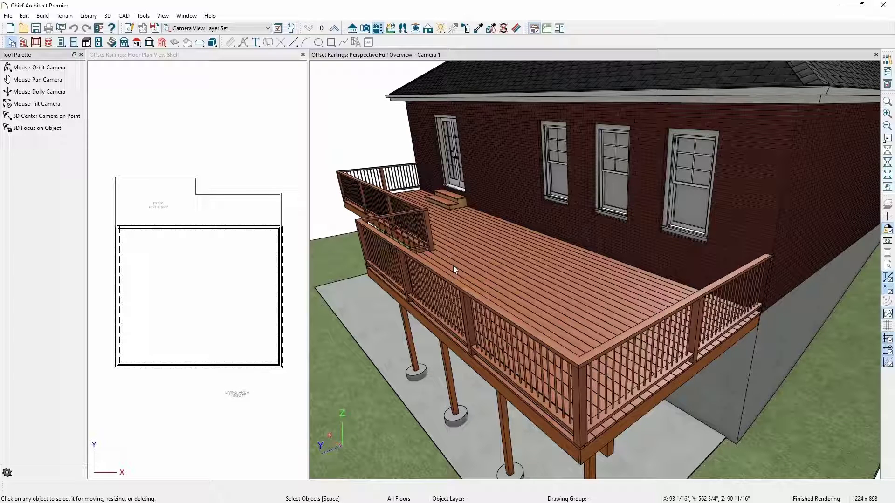
Set the deck railing's Rail Style Horizontal Offset to -2 1/2" and apply it.
click(446, 276)
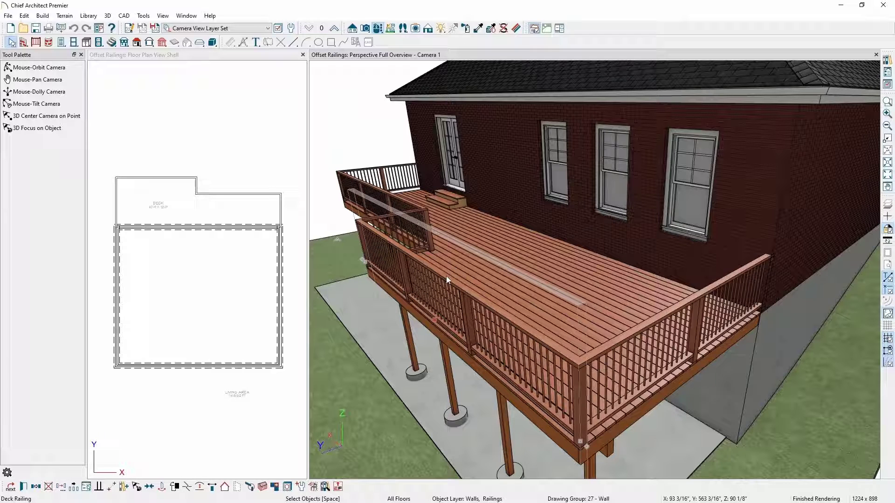
click(23, 486)
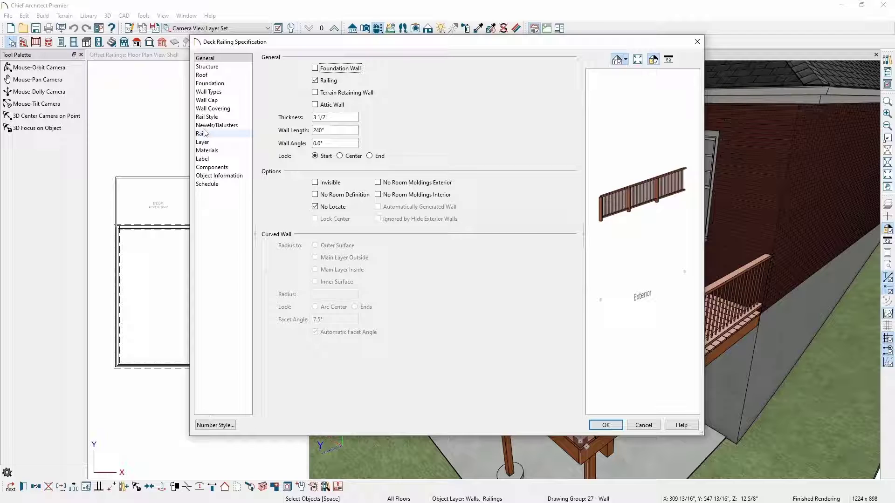
click(208, 117)
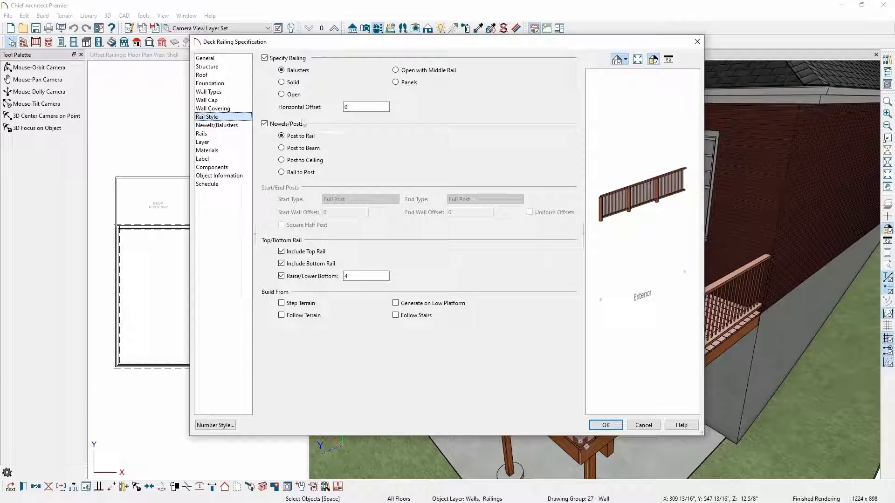
click(359, 107)
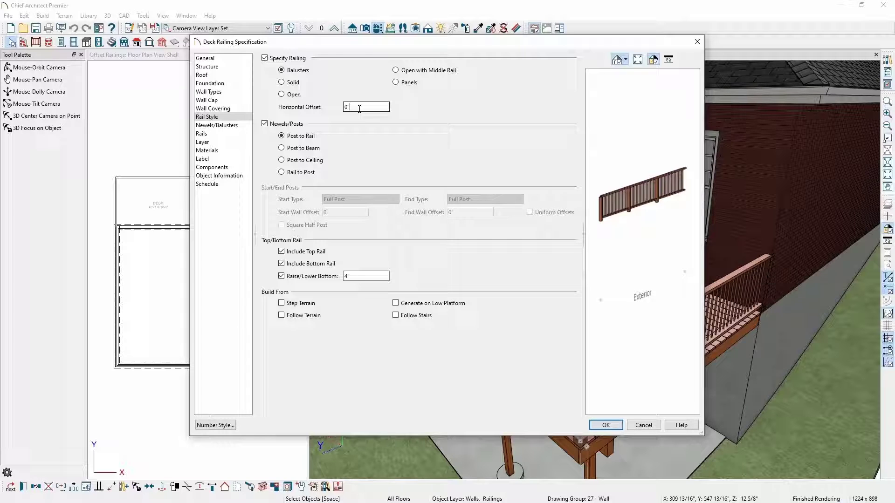
drag(359, 109, 344, 107)
text(-2.5)
key(Tab)
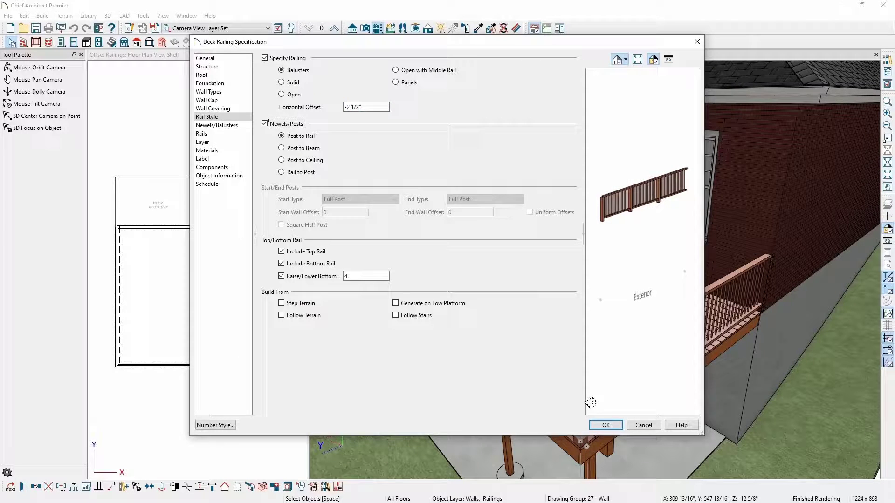
click(606, 425)
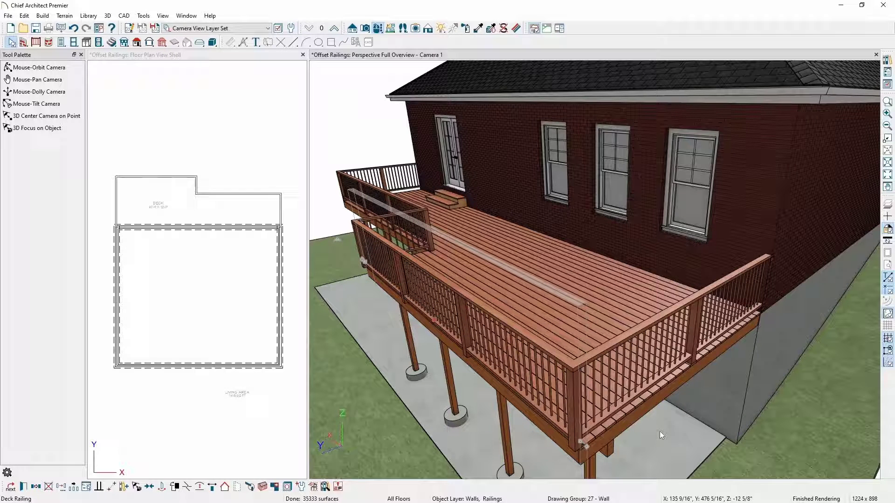
Reselect the deck railing and set its Raise/Lower Bottom to -7 1/2".
key(Escape)
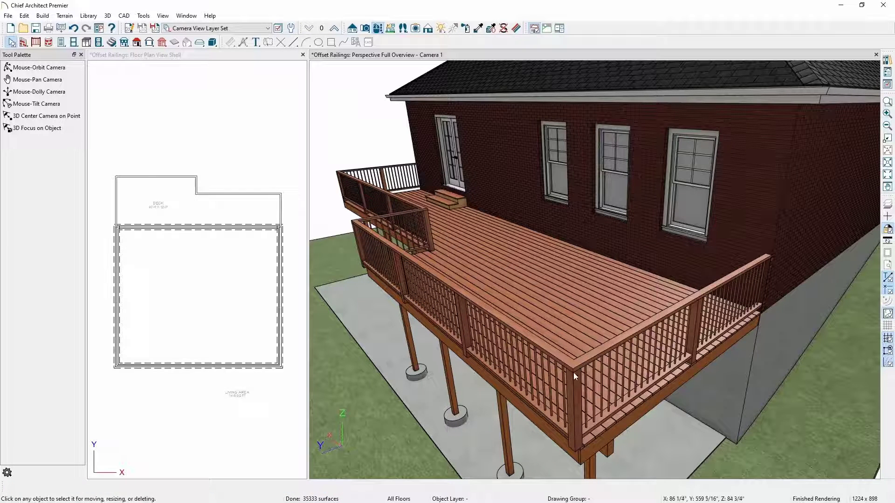
click(565, 363)
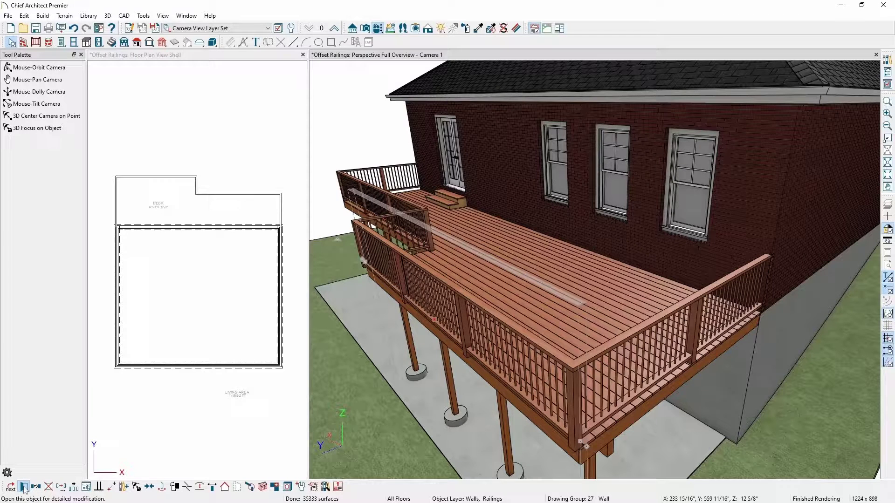
click(24, 487)
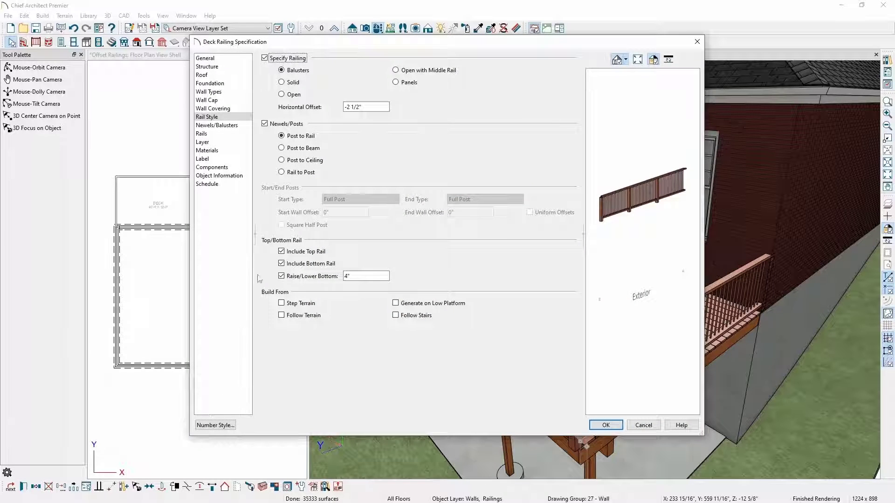
click(367, 277)
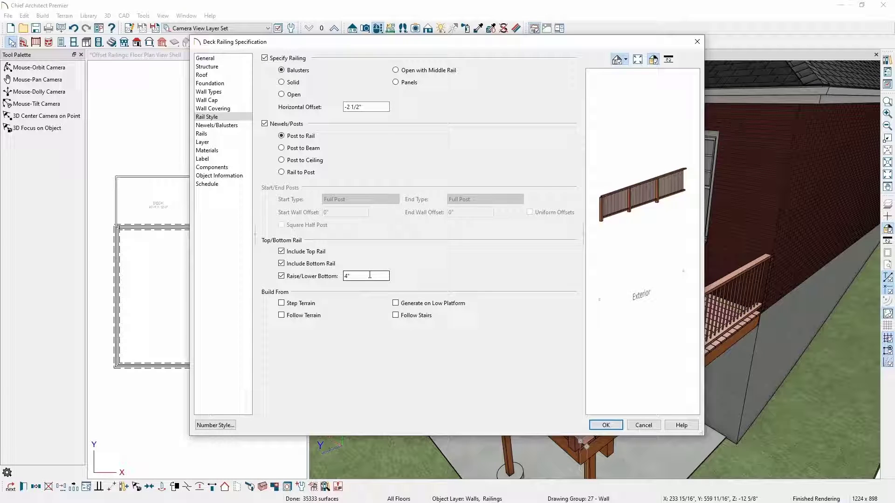
drag(369, 275, 345, 277)
text(-7.5)
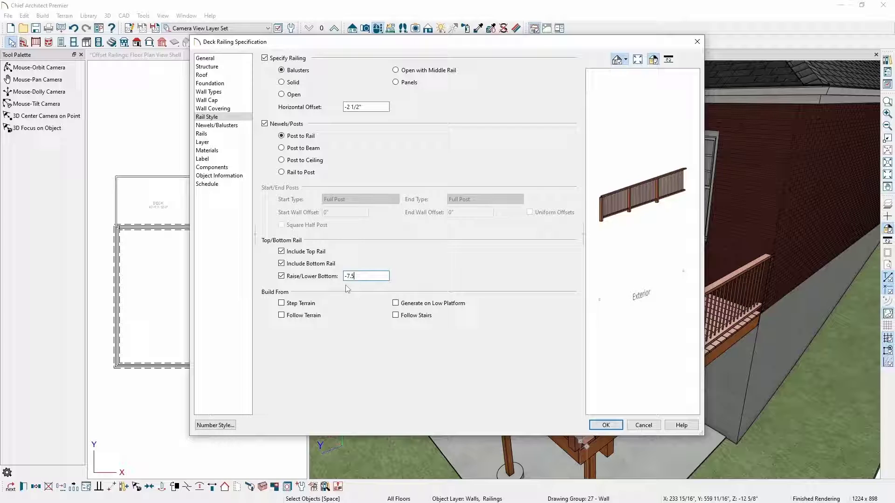
click(612, 425)
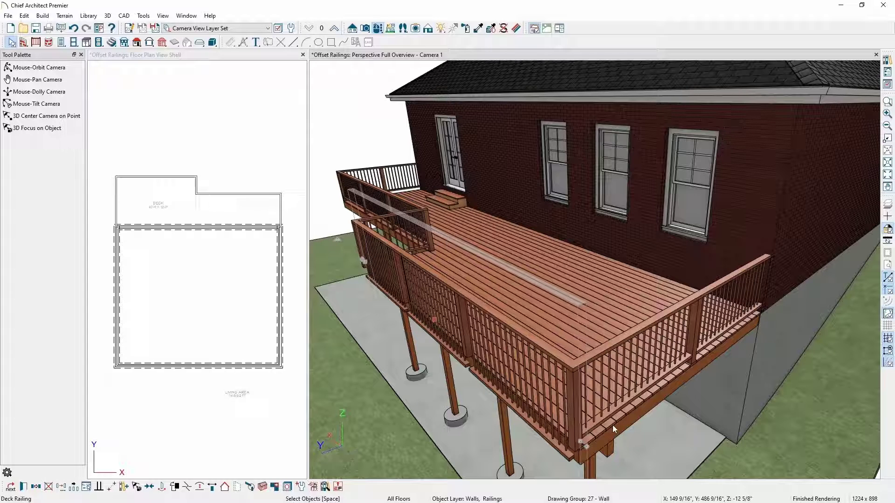
Set the railing newels to 5 1/2" wide, 1 1/2" horizontal offset and -8" bottom offset.
click(24, 486)
click(223, 126)
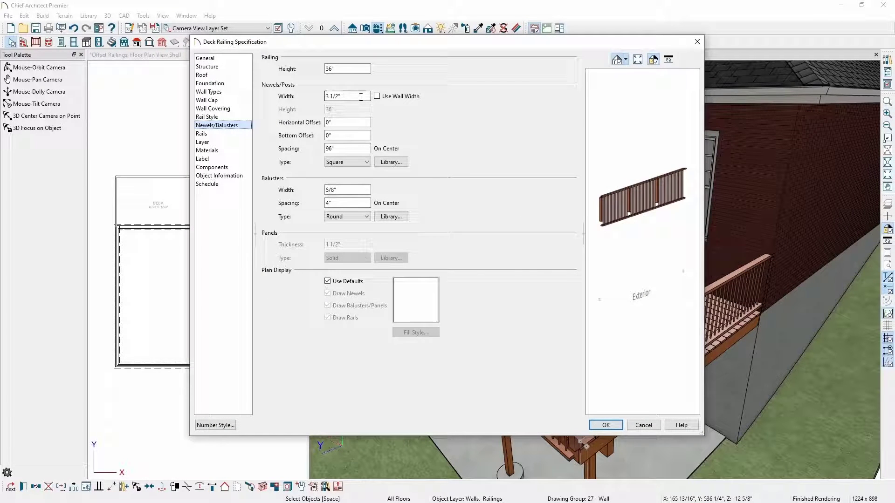
drag(361, 97, 304, 99)
text(5.5)
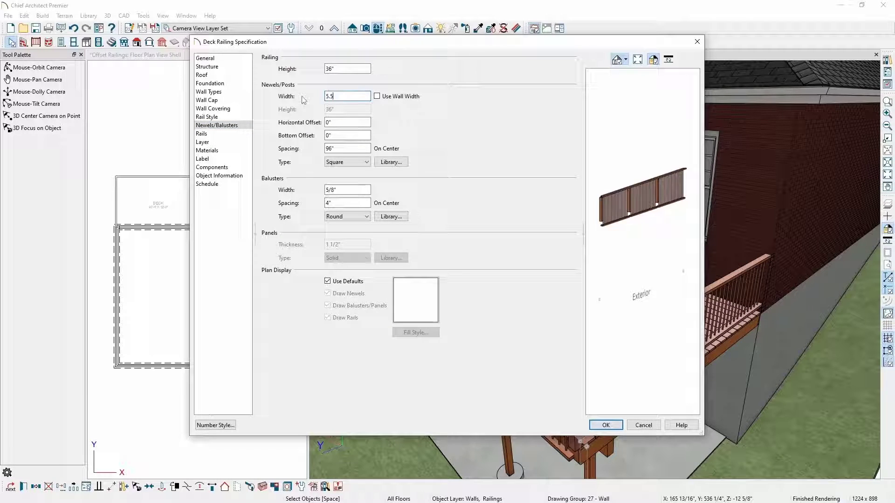
key(Tab)
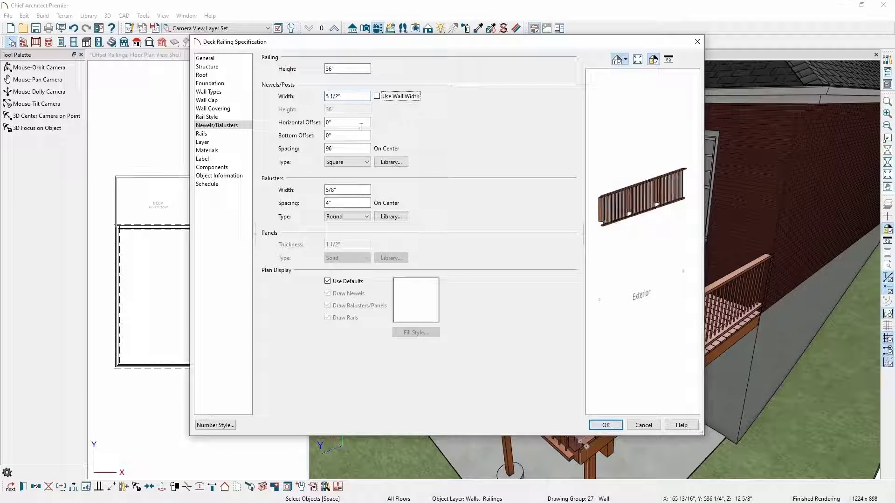
click(358, 122)
drag(358, 122, 320, 122)
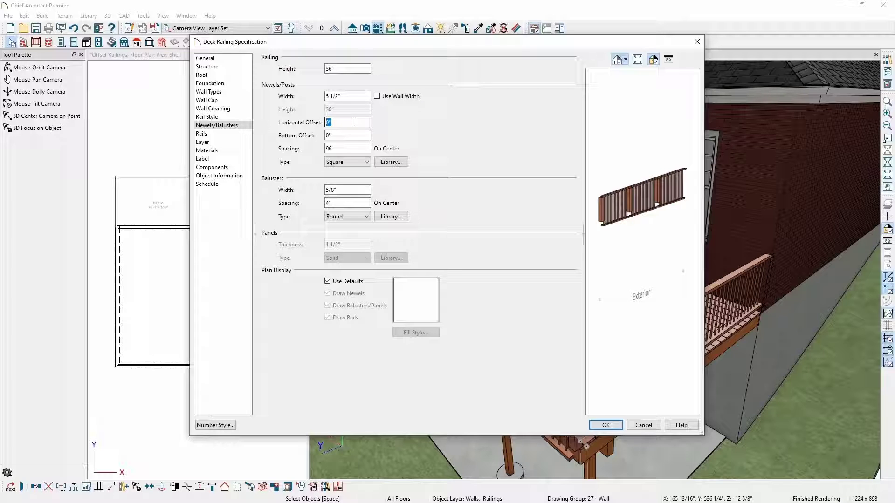
text(1.5)
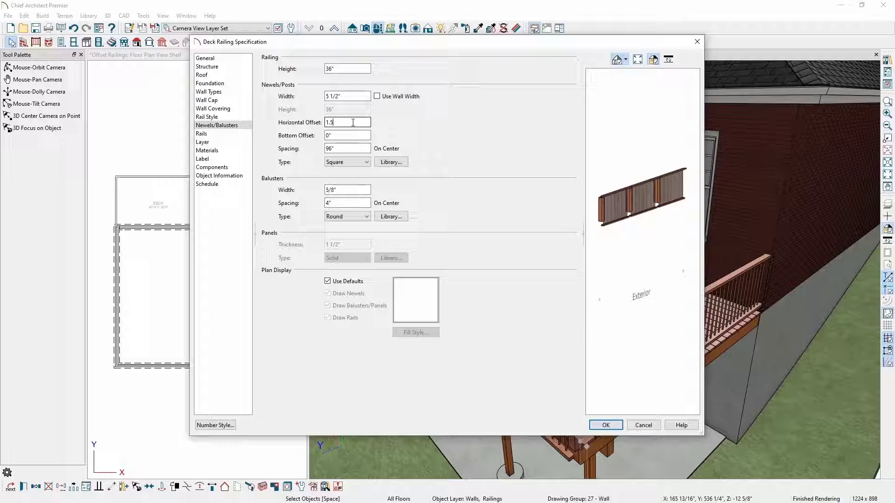
key(Tab)
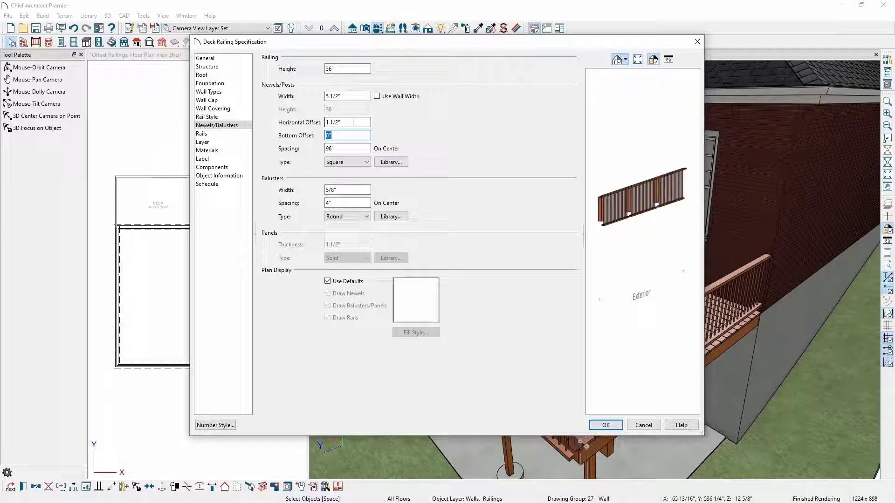
text(-8)
key(Tab)
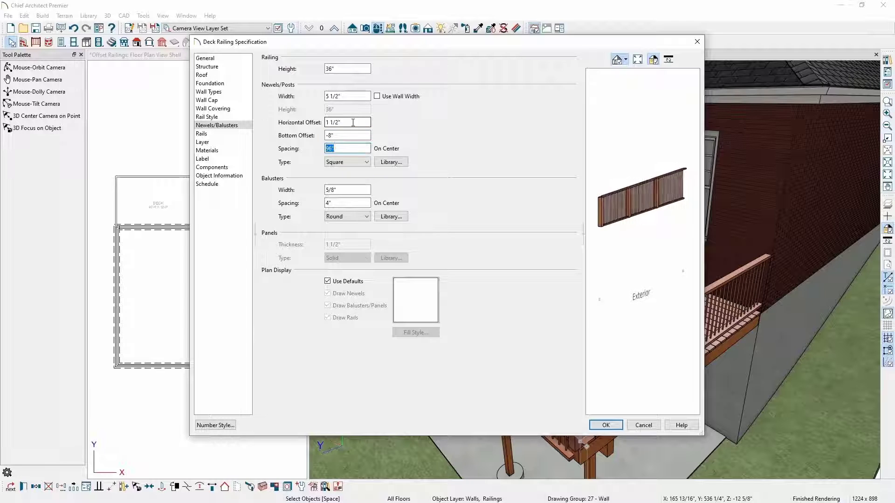
Make the balusters square, 1 1/2" wide and spaced 9" apart, then apply.
click(356, 189)
text(1.5)
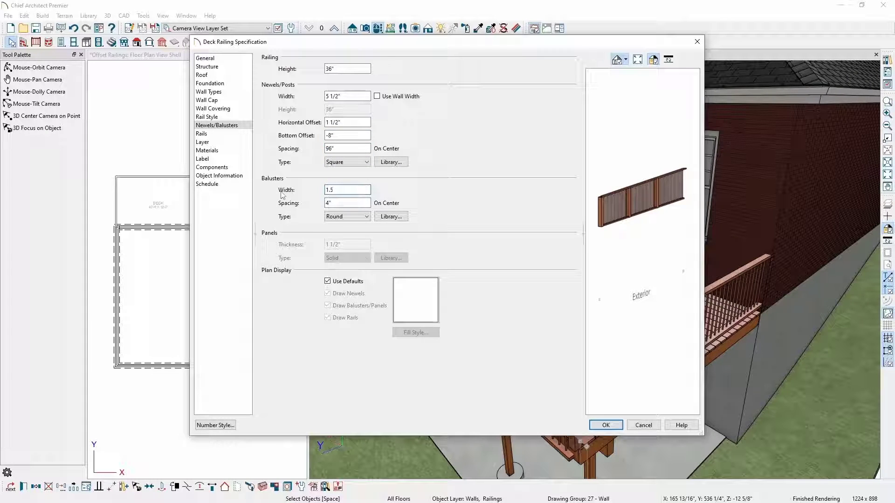
key(Tab)
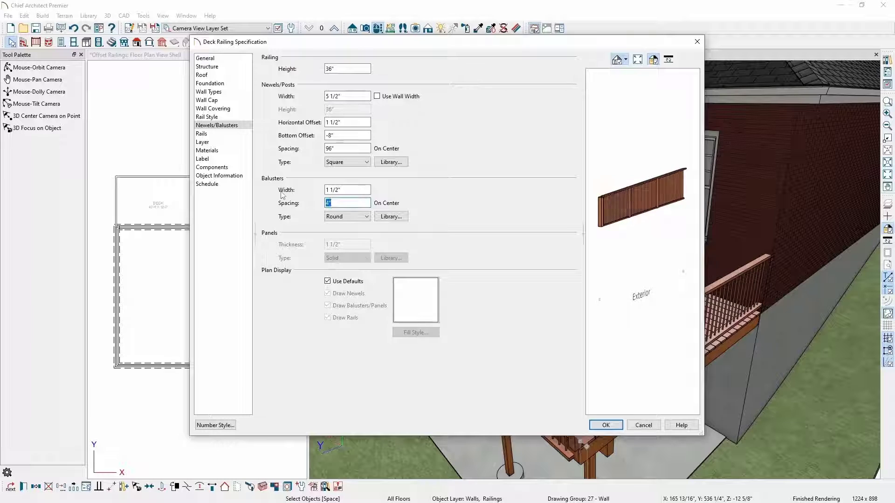
text(9)
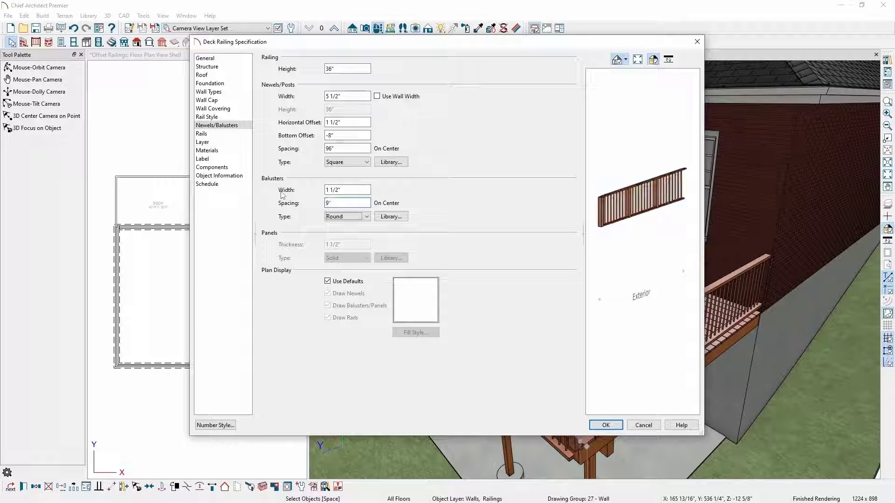
click(352, 217)
click(347, 226)
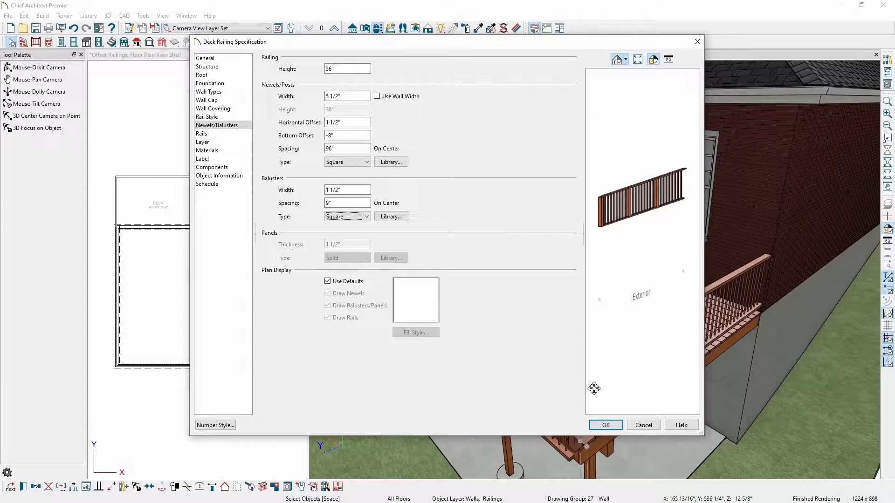
click(605, 424)
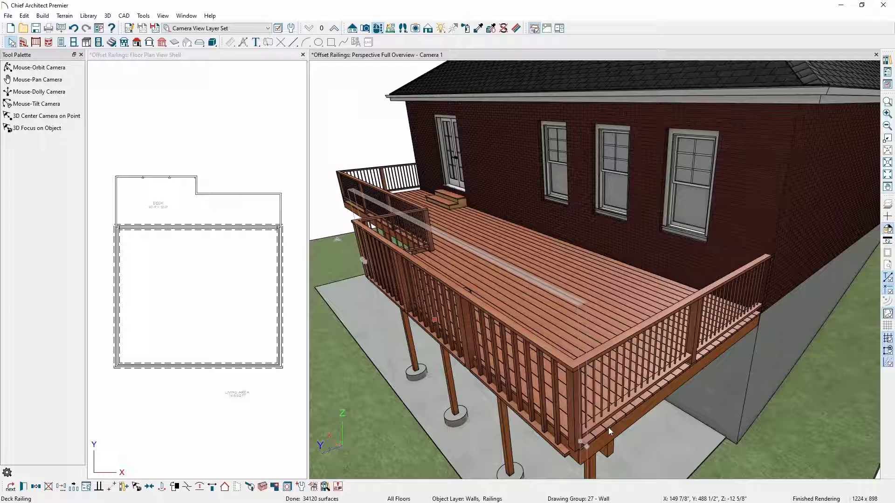
Turn off Full Wall Width and give the top rail 9 1/4" width and 1 1/2" horizontal offset.
click(24, 486)
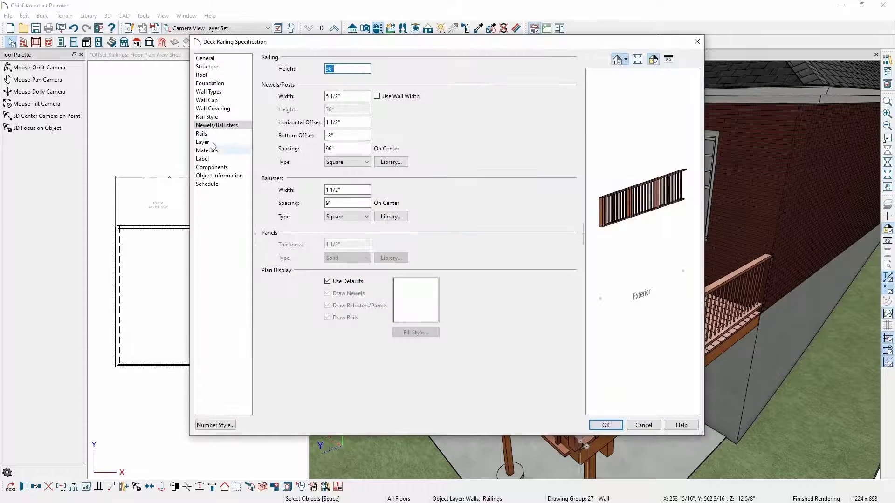
click(217, 134)
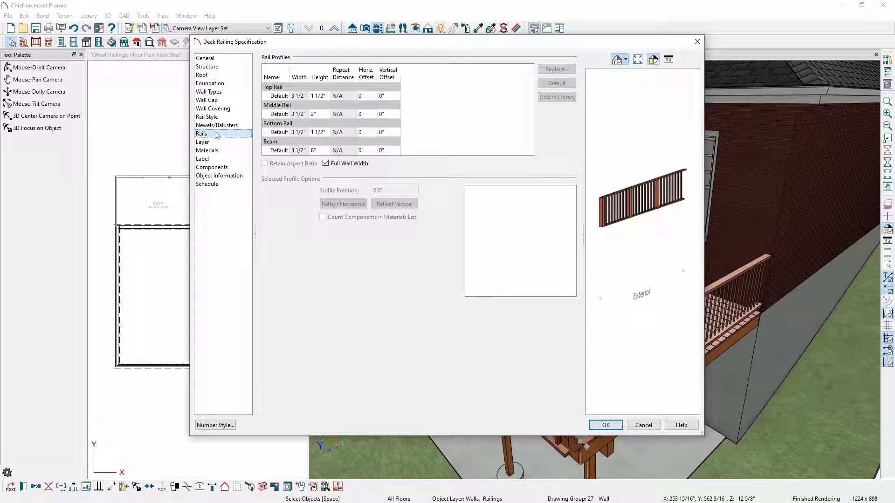
click(326, 163)
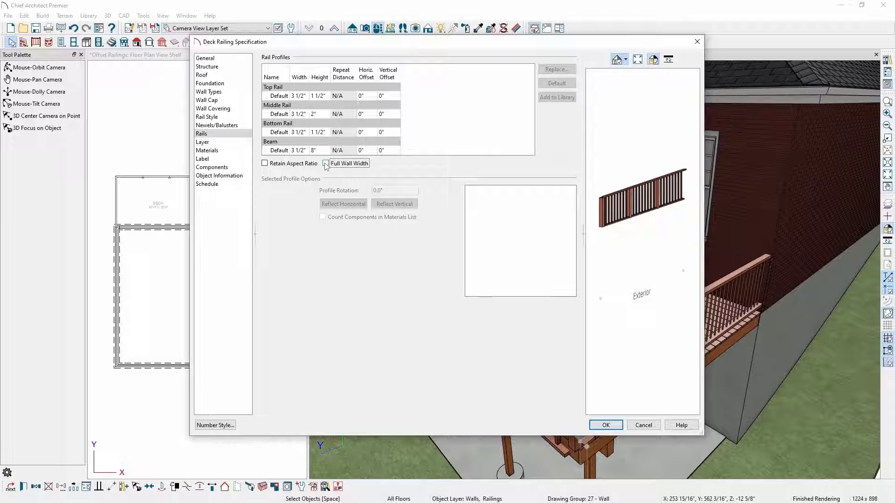
click(305, 97)
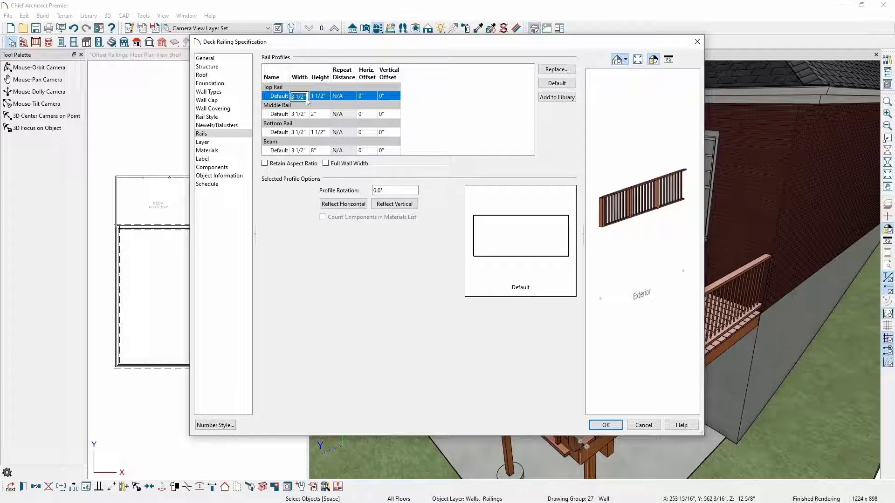
click(305, 97)
text(9.25)
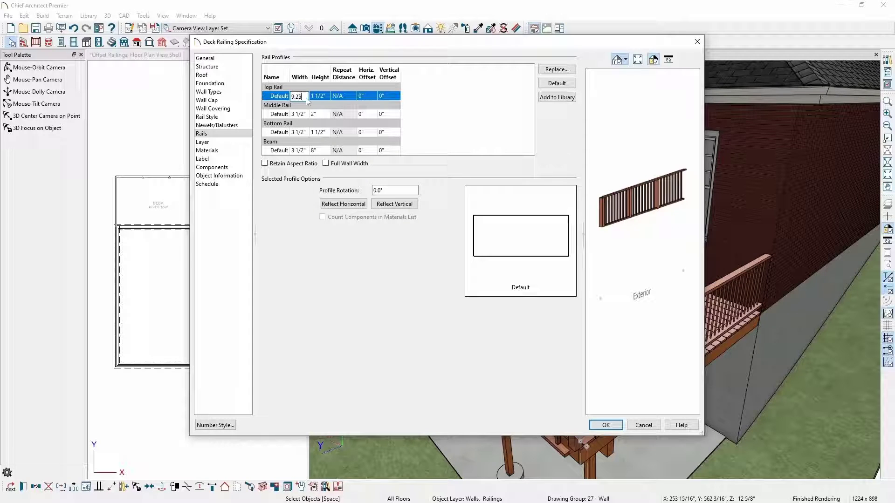
key(Tab)
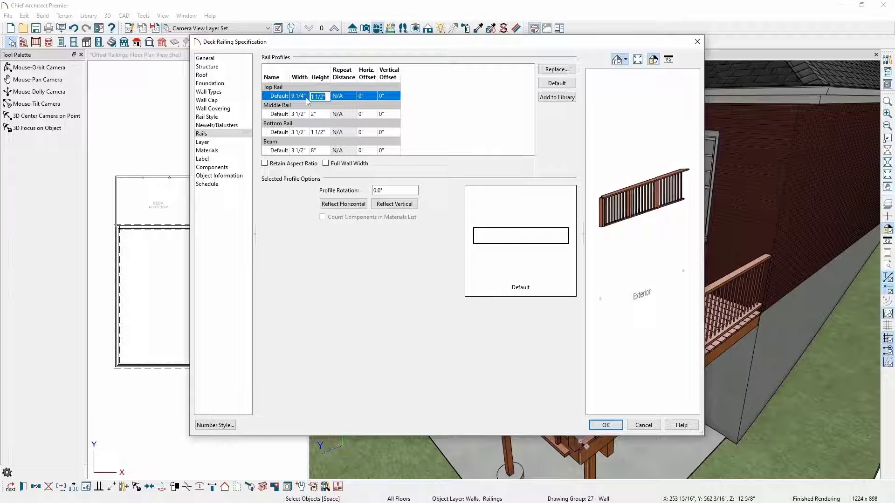
click(362, 96)
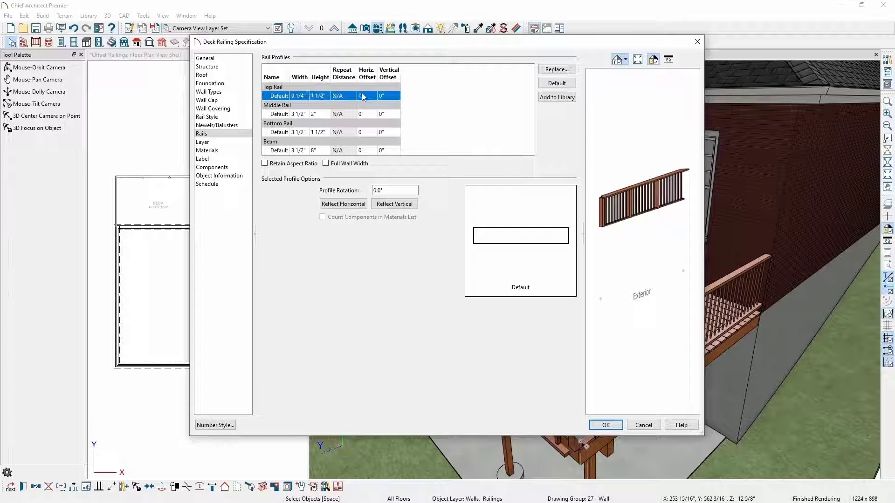
text(1 1/2)
key(Tab)
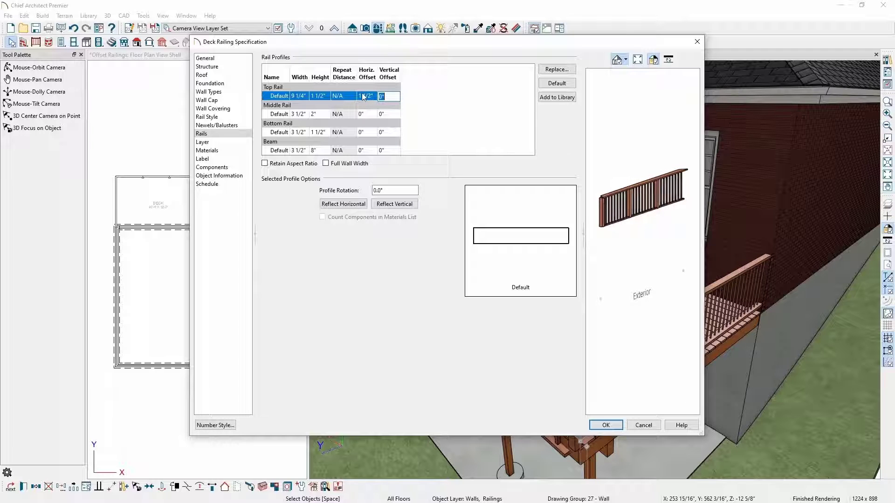
click(373, 115)
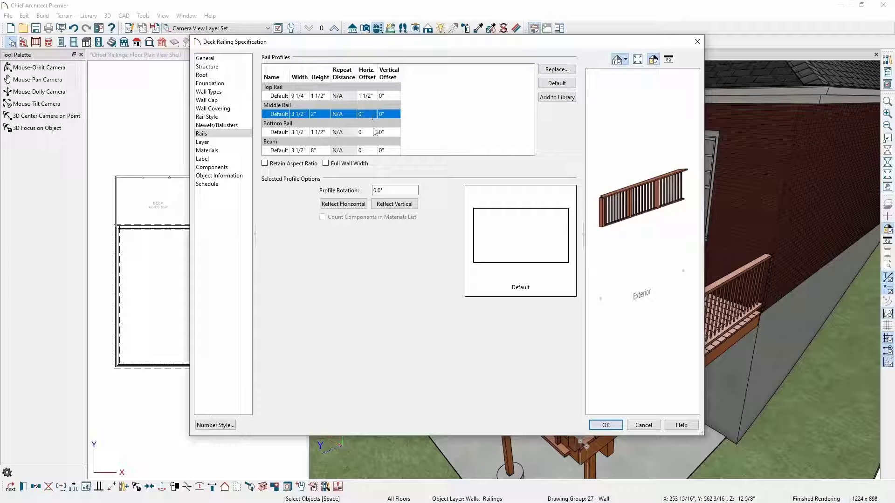
Set the bottom rail to 1 1/2" x 3 1/2", offset 1" horizontally and 9" vertically, and apply.
click(373, 133)
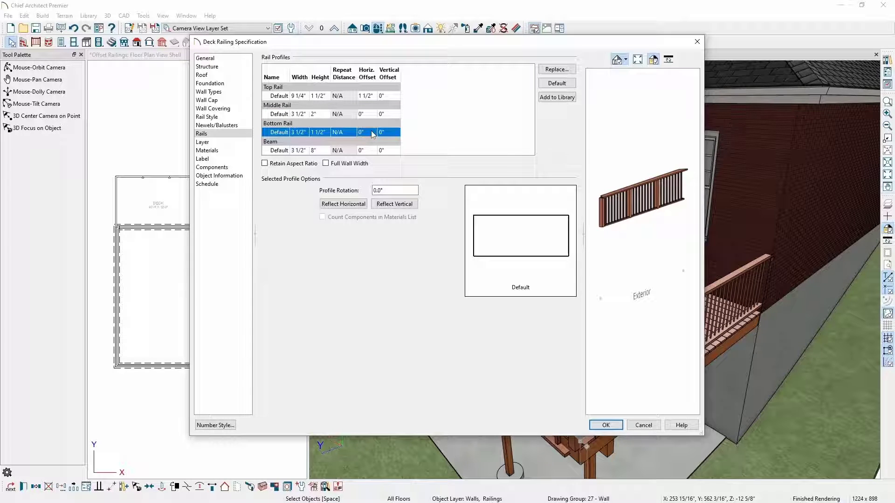
click(303, 134)
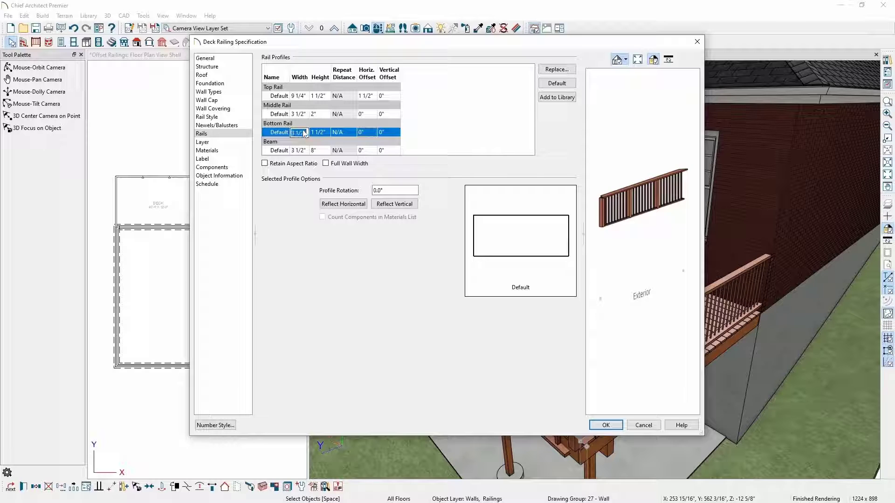
text(1.5)
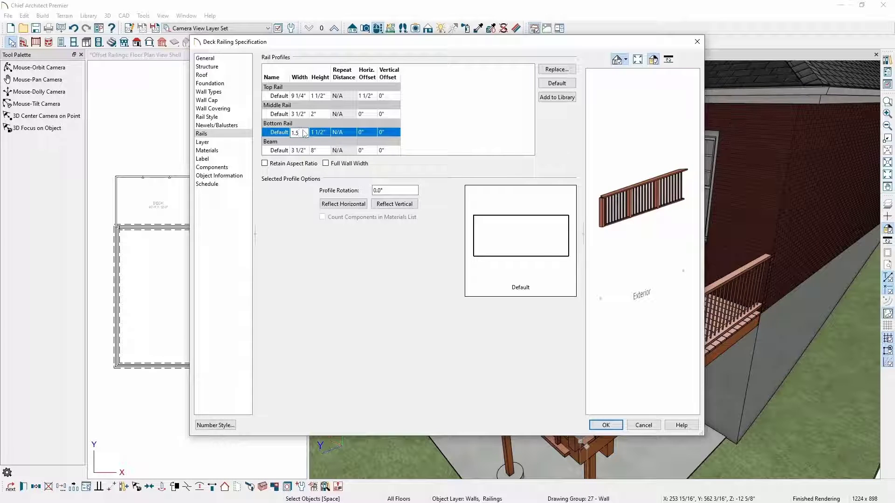
click(318, 134)
text(3.5)
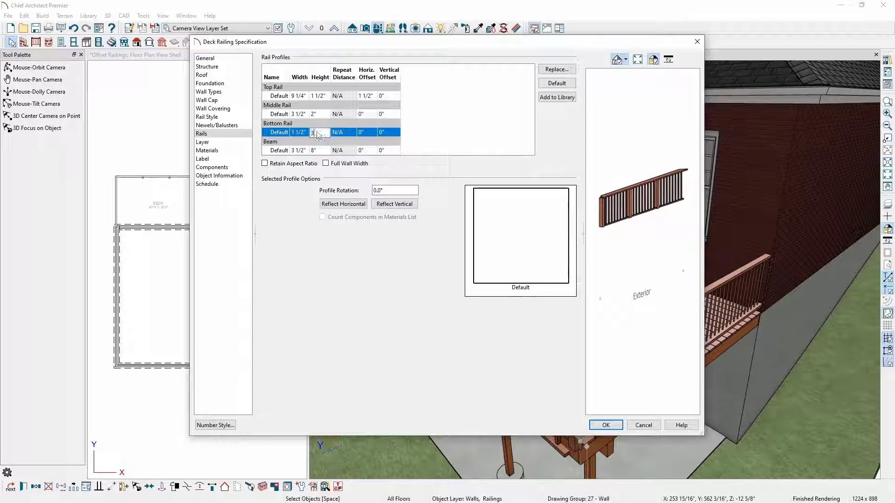
click(372, 133)
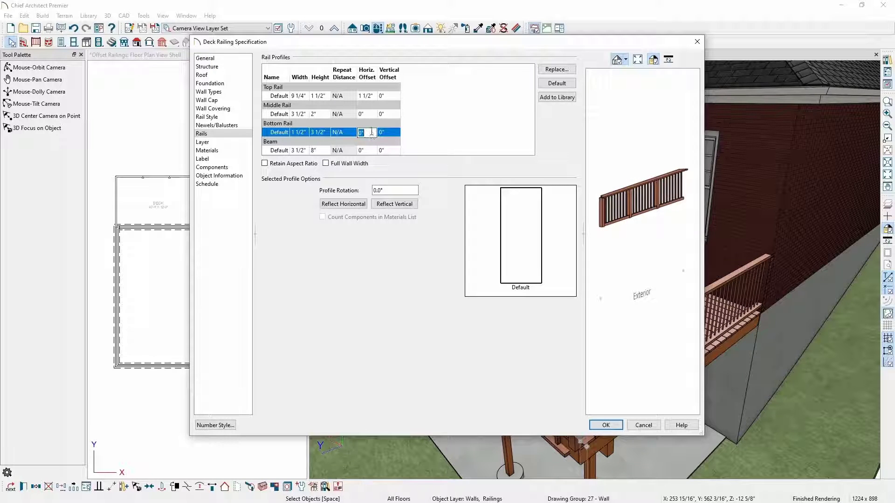
text(1)
key(Tab)
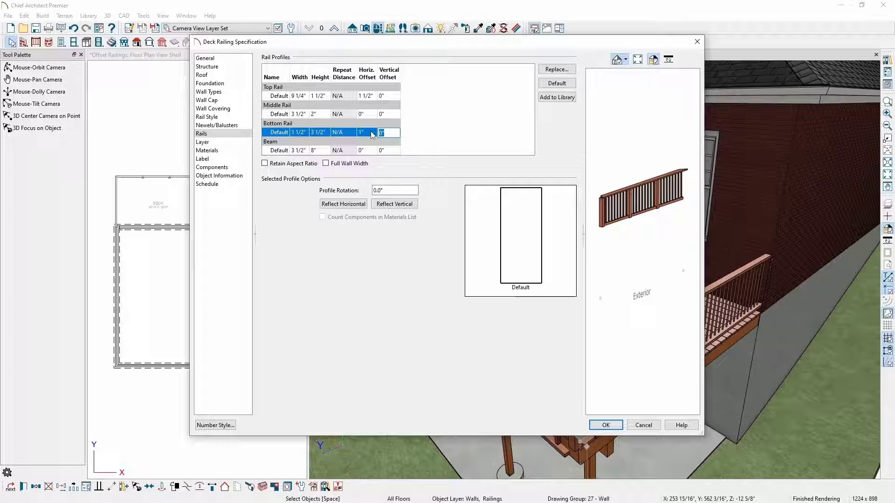
text(9)
key(Tab)
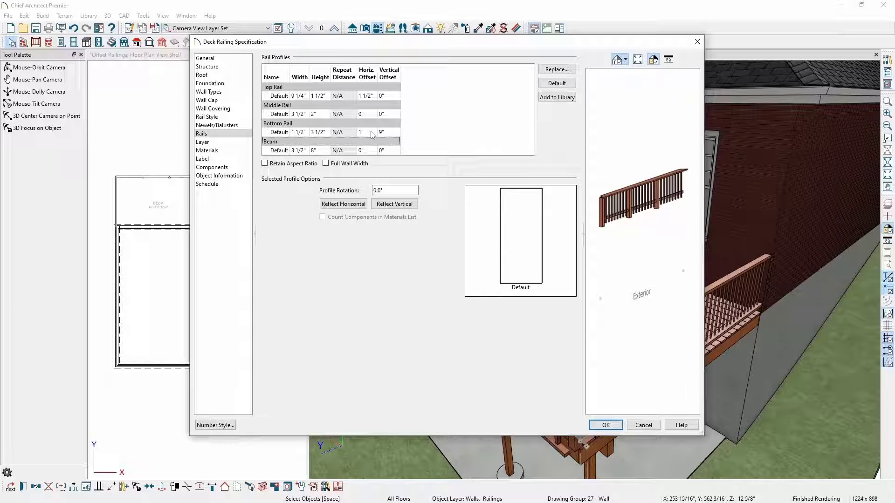
click(606, 426)
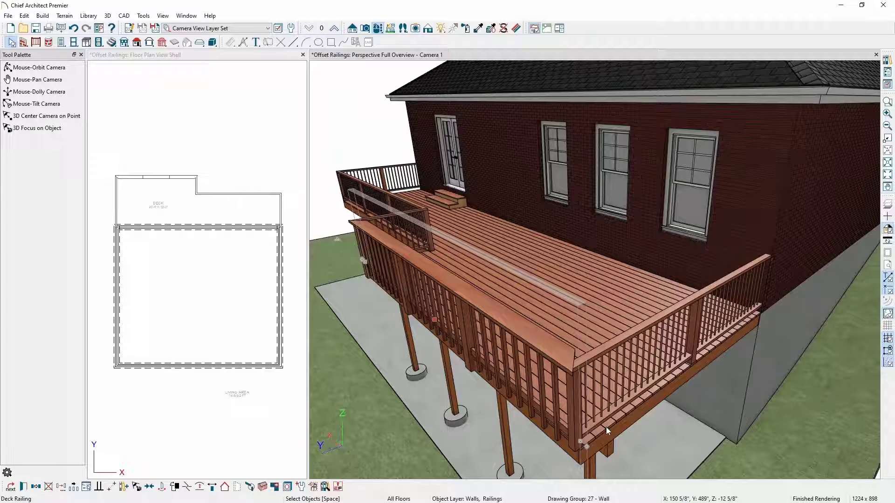
Drag the upper railing's ends to add segments down the deck's left and right sides.
key(Escape)
click(161, 179)
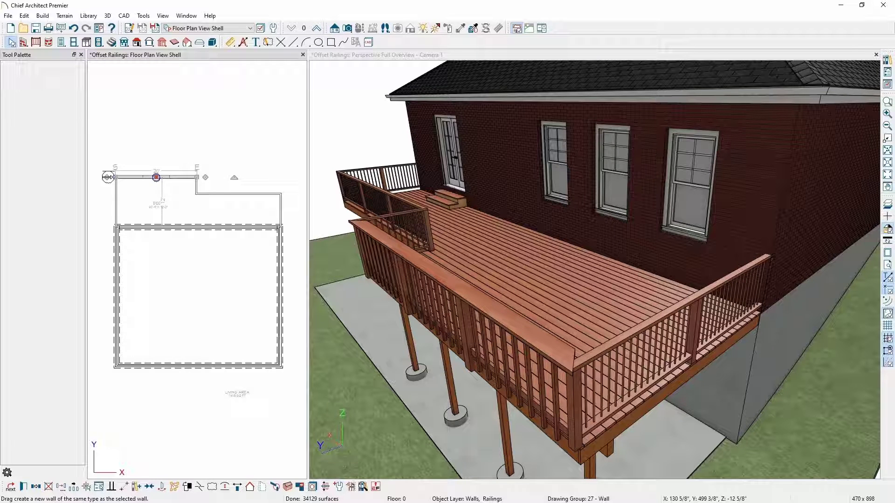
drag(108, 177, 117, 227)
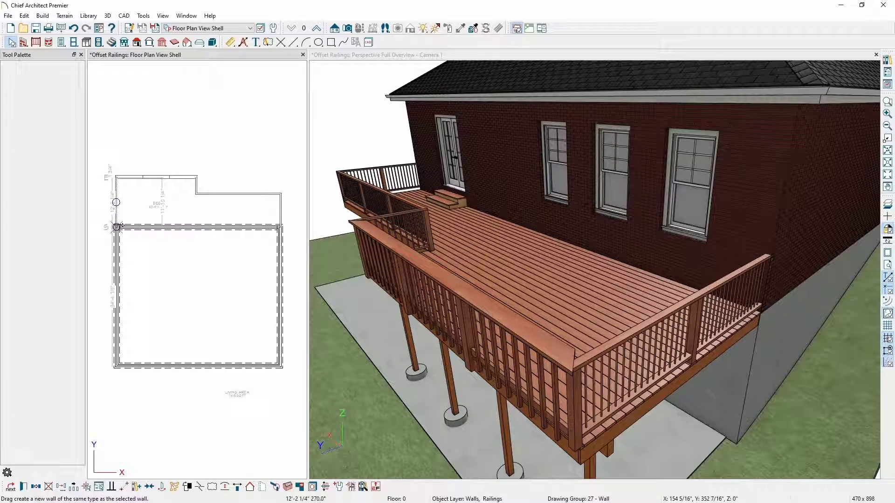
click(173, 178)
drag(197, 177, 282, 222)
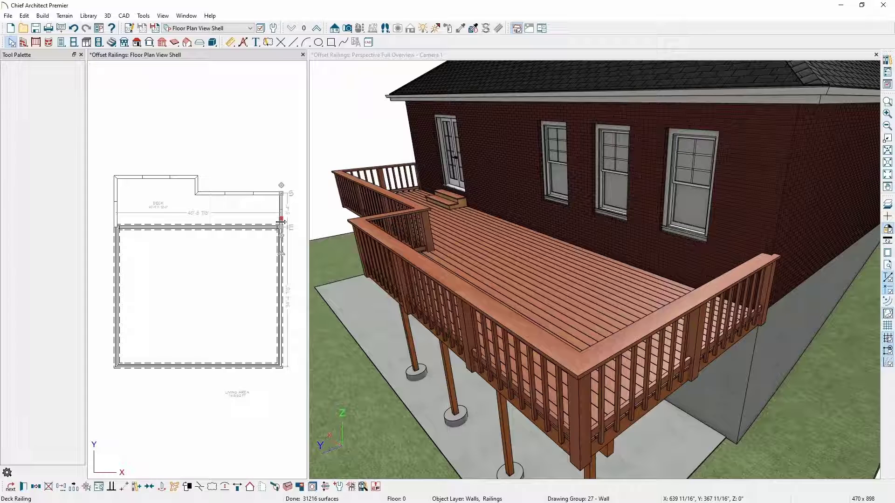